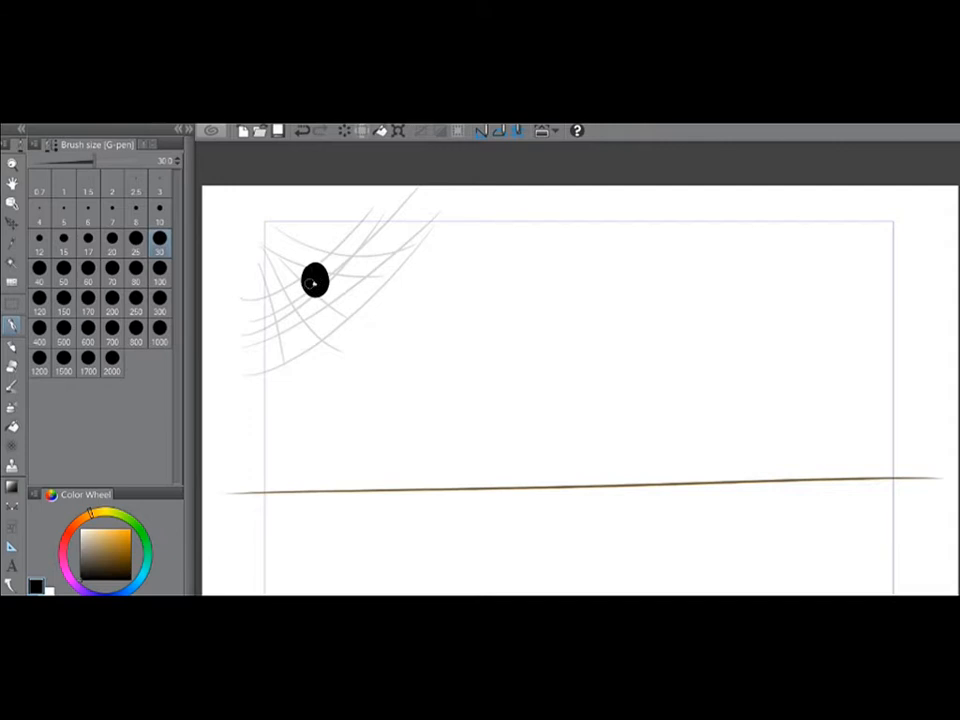
- Draw the solid black spider body on successive animation frames, dropping from the web toward the ground line and stretching vertically
{"action": "key", "text": "ctrl+z"}
{"action": "key", "text": "ctrl+y"}
{"action": "key", "text": "ctrl+z"}
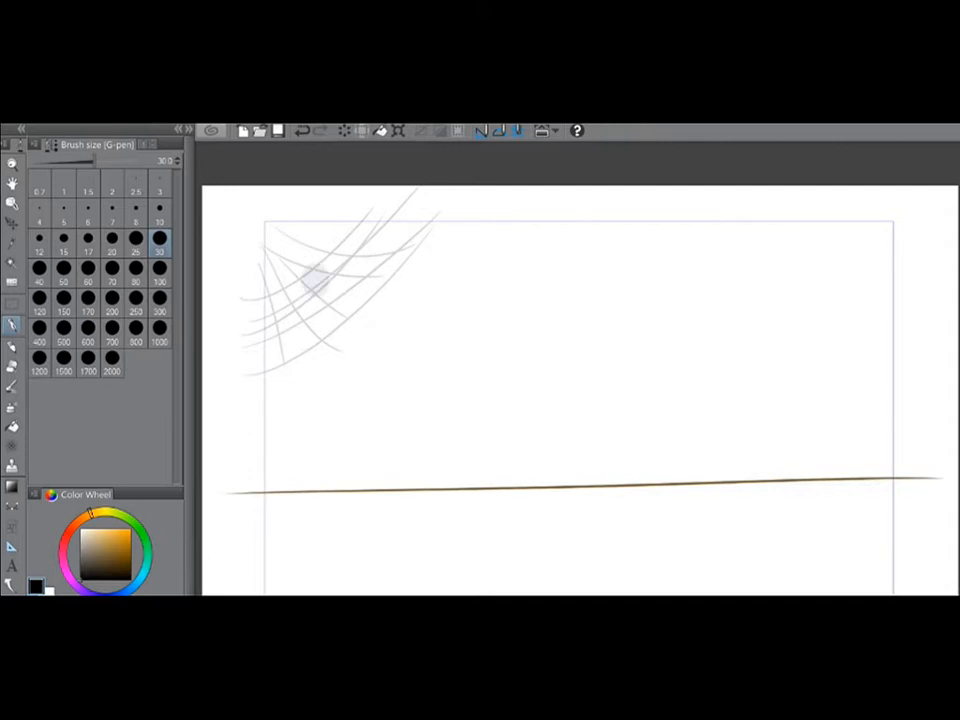
{"action": "key", "text": "ctrl+y"}
{"action": "key", "text": "ctrl+z"}
{"action": "mouse_move", "coordinate": [323, 273]}
{"action": "left_mouse_down"}
{"action": "mouse_move", "coordinate": [327, 295]}
{"action": "mouse_move", "coordinate": [342, 294]}
{"action": "mouse_move", "coordinate": [334, 297]}
{"action": "mouse_move", "coordinate": [356, 312]}
{"action": "mouse_move", "coordinate": [368, 346]}
{"action": "mouse_move", "coordinate": [378, 486]}
{"action": "mouse_move", "coordinate": [378, 470]}
{"action": "mouse_move", "coordinate": [384, 478]}
{"action": "mouse_move", "coordinate": [376, 486]}
{"action": "left_mouse_up"}
{"action": "key", "text": "ctrl+z"}
{"action": "key", "text": "ctrl+z"}
{"action": "key", "text": "ctrl+z"}
{"action": "key", "text": "ctrl+z"}
{"action": "key", "text": "ctrl+z"}
{"action": "key", "text": "ctrl+z"}
{"action": "key", "text": "ctrl+z"}
- Draw the black body squashed where it lands on the brown ground line below the web
{"action": "key", "text": "Right"}
{"action": "key", "text": "Right"}
{"action": "key", "text": "Right"}
{"action": "key", "text": "ctrl+z"}
{"action": "mouse_move", "coordinate": [380, 455]}
{"action": "left_mouse_down"}
{"action": "mouse_move", "coordinate": [392, 475]}
{"action": "mouse_move", "coordinate": [378, 466]}
{"action": "mouse_move", "coordinate": [380, 478]}
{"action": "mouse_move", "coordinate": [391, 484]}
{"action": "mouse_move", "coordinate": [366, 476]}
{"action": "left_mouse_up"}
{"action": "key", "text": "ctrl+z"}
{"action": "key", "text": "ctrl+z"}
{"action": "key", "text": "ctrl+z"}
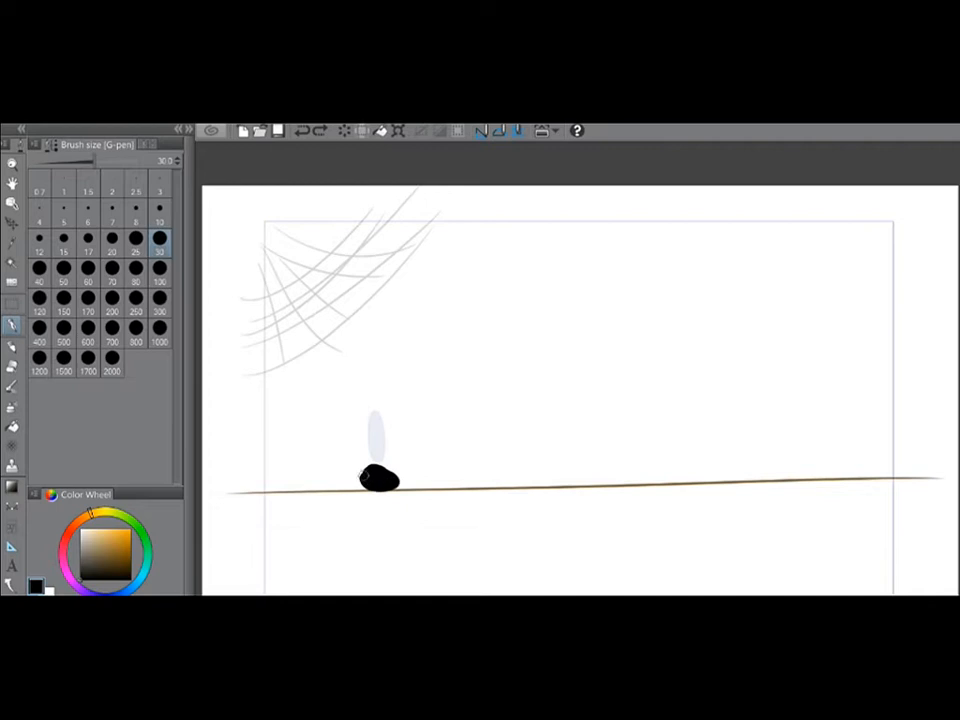
{"action": "key", "text": "ctrl+z"}
{"action": "key", "text": "ctrl+z"}
- Draw the body travelling rightward along the ground line on successive frames, reaching about the middle of the page
{"action": "mouse_move", "coordinate": [372, 467]}
{"action": "left_mouse_down"}
{"action": "mouse_move", "coordinate": [429, 479]}
{"action": "mouse_move", "coordinate": [410, 472]}
{"action": "mouse_move", "coordinate": [421, 459]}
{"action": "mouse_move", "coordinate": [413, 474]}
{"action": "mouse_move", "coordinate": [448, 468]}
{"action": "mouse_move", "coordinate": [424, 477]}
{"action": "mouse_move", "coordinate": [441, 465]}
{"action": "mouse_move", "coordinate": [435, 477]}
{"action": "mouse_move", "coordinate": [469, 469]}
{"action": "mouse_move", "coordinate": [455, 483]}
{"action": "mouse_move", "coordinate": [463, 472]}
{"action": "mouse_move", "coordinate": [478, 477]}
{"action": "mouse_move", "coordinate": [483, 459]}
{"action": "mouse_move", "coordinate": [494, 464]}
{"action": "mouse_move", "coordinate": [485, 460]}
{"action": "mouse_move", "coordinate": [481, 479]}
{"action": "mouse_move", "coordinate": [537, 450]}
{"action": "mouse_move", "coordinate": [532, 474]}
{"action": "mouse_move", "coordinate": [564, 471]}
{"action": "left_mouse_up"}
{"action": "key", "text": "ctrl+z"}
{"action": "key", "text": "ctrl+z"}
{"action": "key", "text": "ctrl+z"}
{"action": "key", "text": "ctrl+z"}
{"action": "key", "text": "ctrl+z"}
{"action": "key", "text": "ctrl+z"}
- Step through the drawn frames to check the body's fall and its movement along the ground
{"action": "key", "text": "Right"}
{"action": "key", "text": "ctrl+z"}
{"action": "key", "text": "Right"}
{"action": "key", "text": "Right"}
{"action": "key", "text": "Right"}
{"action": "key", "text": "ctrl+z"}
{"action": "key", "text": "Right"}
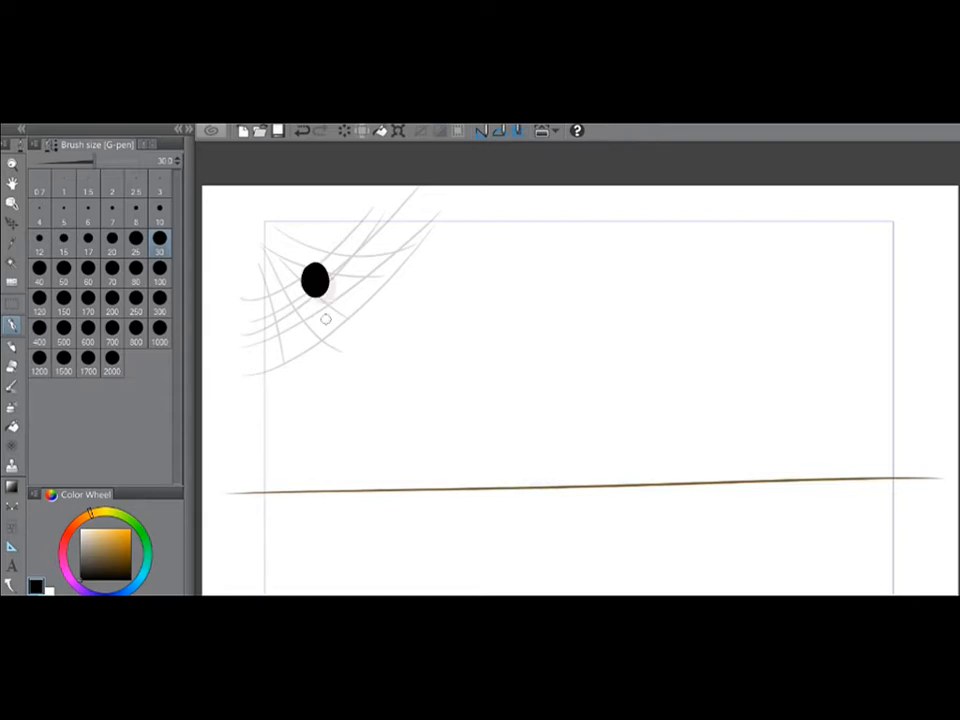
- Draw thin black legs on both sides of the spider's body in the first frame on the web
{"action": "mouse_move", "coordinate": [302, 276]}
{"action": "left_mouse_down"}
{"action": "mouse_move", "coordinate": [291, 298]}
{"action": "mouse_move", "coordinate": [340, 279]}
{"action": "mouse_move", "coordinate": [341, 296]}
{"action": "left_mouse_up"}
{"action": "mouse_move", "coordinate": [311, 290]}
{"action": "left_mouse_down"}
{"action": "mouse_move", "coordinate": [307, 304]}
{"action": "mouse_move", "coordinate": [327, 262]}
{"action": "mouse_move", "coordinate": [340, 300]}
{"action": "left_mouse_up"}
{"action": "key", "text": "Right"}
{"action": "mouse_move", "coordinate": [313, 292]}
{"action": "left_mouse_down"}
{"action": "mouse_move", "coordinate": [297, 296]}
{"action": "mouse_move", "coordinate": [345, 280]}
{"action": "mouse_move", "coordinate": [334, 267]}
{"action": "mouse_move", "coordinate": [346, 282]}
{"action": "mouse_move", "coordinate": [296, 282]}
{"action": "mouse_move", "coordinate": [295, 299]}
{"action": "mouse_move", "coordinate": [295, 282]}
{"action": "mouse_move", "coordinate": [301, 276]}
{"action": "mouse_move", "coordinate": [316, 315]}
{"action": "left_mouse_up"}
{"action": "key", "text": "ctrl+z"}
{"action": "key", "text": "ctrl+z"}
{"action": "key", "text": "ctrl+z"}
{"action": "key", "text": "ctrl+z"}
{"action": "key", "text": "ctrl+z"}
{"action": "key", "text": "ctrl+z"}
{"action": "key", "text": "ctrl+z"}
{"action": "key", "text": "ctrl+z"}
{"action": "key", "text": "ctrl+z"}
{"action": "key", "text": "ctrl+z"}
{"action": "mouse_move", "coordinate": [309, 286]}
{"action": "left_mouse_down"}
{"action": "mouse_move", "coordinate": [305, 305]}
{"action": "mouse_move", "coordinate": [299, 283]}
{"action": "left_mouse_up"}
{"action": "key", "text": "ctrl+z"}
{"action": "left_click_drag", "start_coordinate": [300, 280], "coordinate": [296, 300]}
- Add legs around the spider's body on the second frame, where it starts to leave its place on the web
{"action": "key", "text": "period"}
{"action": "key", "text": "ctrl+z"}
{"action": "mouse_move", "coordinate": [315, 289]}
{"action": "left_mouse_down"}
{"action": "mouse_move", "coordinate": [300, 304]}
{"action": "mouse_move", "coordinate": [353, 293]}
{"action": "left_mouse_up"}
{"action": "key", "text": "ctrl+z"}
{"action": "left_click_drag", "start_coordinate": [343, 296], "coordinate": [348, 315]}
- Draw legs on both sides of the body on the third frame and compare them with the previous frame
{"action": "key", "text": "period"}
{"action": "mouse_move", "coordinate": [331, 302]}
{"action": "left_mouse_down"}
{"action": "mouse_move", "coordinate": [327, 332]}
{"action": "mouse_move", "coordinate": [360, 310]}
{"action": "left_mouse_up"}
{"action": "key", "text": "ctrl+z"}
{"action": "mouse_move", "coordinate": [331, 289]}
{"action": "left_mouse_down"}
{"action": "mouse_move", "coordinate": [307, 319]}
{"action": "mouse_move", "coordinate": [359, 295]}
{"action": "left_mouse_up"}
{"action": "key", "text": "ctrl+z"}
{"action": "key", "text": "ctrl+z"}
{"action": "mouse_move", "coordinate": [348, 286]}
{"action": "left_mouse_down"}
{"action": "mouse_move", "coordinate": [343, 268]}
{"action": "mouse_move", "coordinate": [307, 308]}
{"action": "mouse_move", "coordinate": [317, 314]}
{"action": "mouse_move", "coordinate": [310, 306]}
{"action": "left_mouse_up"}
{"action": "key", "text": "comma"}
{"action": "key", "text": "period"}
- Draw short legs rising above the falling body near the web's lower right edge, undoing unsatisfactory strokes
{"action": "key", "text": "ctrl+z"}
{"action": "key", "text": "ctrl+z"}
{"action": "key", "text": "ctrl+z"}
{"action": "key", "text": "ctrl+z"}
{"action": "key", "text": "ctrl+z"}
{"action": "key", "text": "ctrl+z"}
{"action": "mouse_move", "coordinate": [343, 284]}
{"action": "left_mouse_down"}
{"action": "mouse_move", "coordinate": [347, 273]}
{"action": "mouse_move", "coordinate": [351, 283]}
{"action": "left_mouse_up"}
{"action": "mouse_move", "coordinate": [352, 291]}
{"action": "left_mouse_down"}
{"action": "mouse_move", "coordinate": [362, 292]}
{"action": "mouse_move", "coordinate": [341, 277]}
{"action": "left_mouse_up"}
{"action": "key", "text": "ctrl+z"}
{"action": "key", "text": "ctrl+z"}
{"action": "key", "text": "ctrl+z"}
{"action": "key", "text": "ctrl+z"}
- Redraw the legs of the falling spider so they sit on the left of and above its body
{"action": "mouse_move", "coordinate": [350, 291]}
{"action": "left_mouse_down"}
{"action": "mouse_move", "coordinate": [356, 279]}
{"action": "mouse_move", "coordinate": [367, 304]}
{"action": "left_mouse_up"}
{"action": "key", "text": "ctrl+z"}
{"action": "key", "text": "ctrl+z"}
{"action": "key", "text": "ctrl+z"}
{"action": "key", "text": "ctrl+z"}
{"action": "key", "text": "ctrl+z"}
{"action": "key", "text": "ctrl+z"}
{"action": "key", "text": "ctrl+z"}
{"action": "key", "text": "ctrl+z"}
{"action": "left_click_drag", "start_coordinate": [342, 313], "coordinate": [345, 320]}
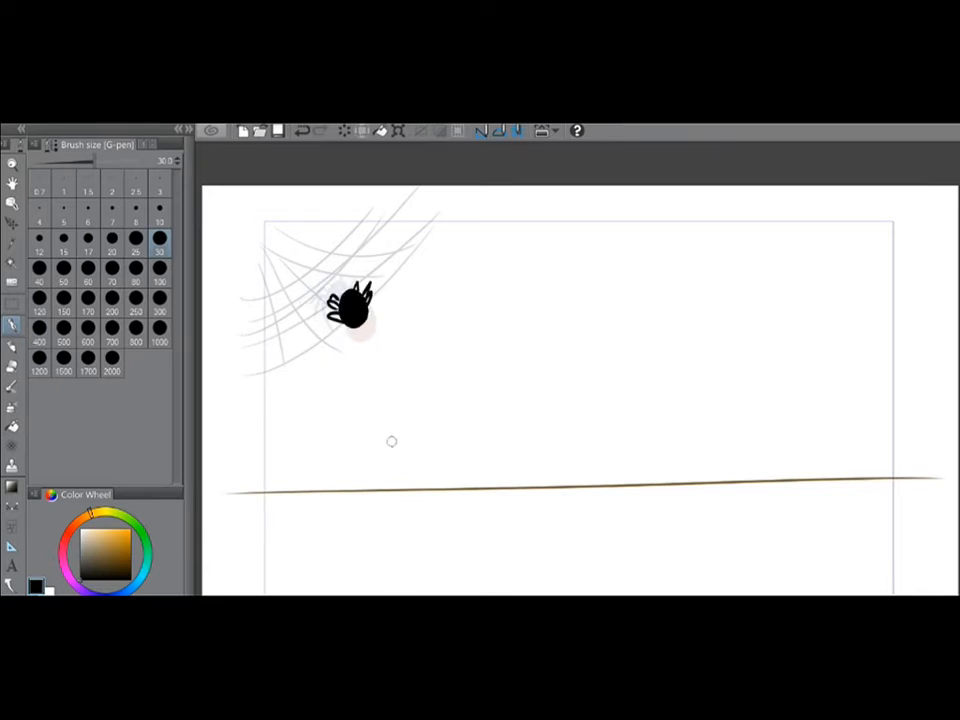
- Draw upward-pointing legs on the body in the next falling frame at the web's edge and compare adjacent frames
{"action": "key", "text": "ctrl+z"}
{"action": "key", "text": "ctrl+z"}
{"action": "key", "text": "ctrl+z"}
{"action": "left_click_drag", "start_coordinate": [345, 320], "coordinate": [336, 329]}
{"action": "mouse_move", "coordinate": [366, 303]}
{"action": "left_mouse_down"}
{"action": "mouse_move", "coordinate": [376, 316]}
{"action": "mouse_move", "coordinate": [366, 291]}
{"action": "left_mouse_up"}
{"action": "key", "text": "ctrl+z"}
{"action": "key", "text": "ctrl+z"}
{"action": "key", "text": "comma"}
{"action": "key", "text": "period"}
- Draw legs trailing upward from both sides of the body on the frame just below the web
{"action": "key", "text": "period"}
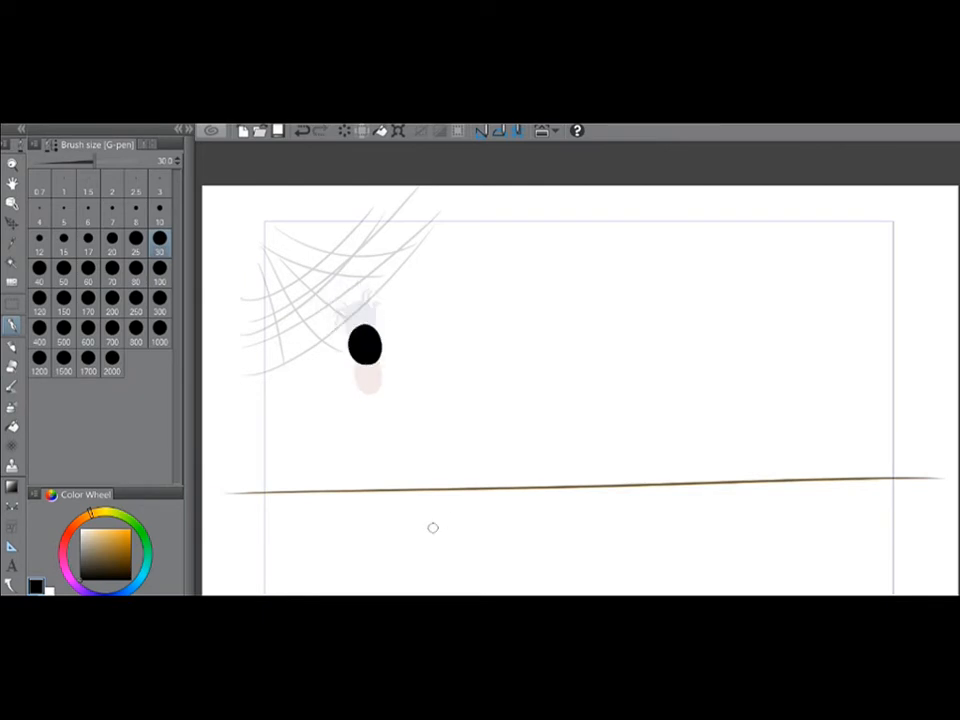
{"action": "left_click_drag", "start_coordinate": [381, 347], "coordinate": [385, 319]}
{"action": "mouse_move", "coordinate": [371, 327]}
{"action": "left_mouse_down"}
{"action": "mouse_move", "coordinate": [374, 315]}
{"action": "mouse_move", "coordinate": [343, 321]}
{"action": "left_mouse_up"}
{"action": "key", "text": "ctrl+z"}
{"action": "key", "text": "ctrl+z"}
{"action": "mouse_move", "coordinate": [350, 348]}
{"action": "left_mouse_down"}
{"action": "mouse_move", "coordinate": [341, 332]}
{"action": "mouse_move", "coordinate": [340, 346]}
{"action": "mouse_move", "coordinate": [382, 333]}
{"action": "mouse_move", "coordinate": [377, 321]}
{"action": "mouse_move", "coordinate": [355, 328]}
{"action": "left_mouse_up"}
- Draw long legs trailing straight up from the body on the following falling frame
{"action": "key", "text": "period"}
{"action": "mouse_move", "coordinate": [357, 370]}
{"action": "left_mouse_down"}
{"action": "mouse_move", "coordinate": [348, 329]}
{"action": "mouse_move", "coordinate": [342, 344]}
{"action": "left_mouse_up"}
{"action": "left_click_drag", "start_coordinate": [362, 390], "coordinate": [342, 352]}
{"action": "key", "text": "ctrl+z"}
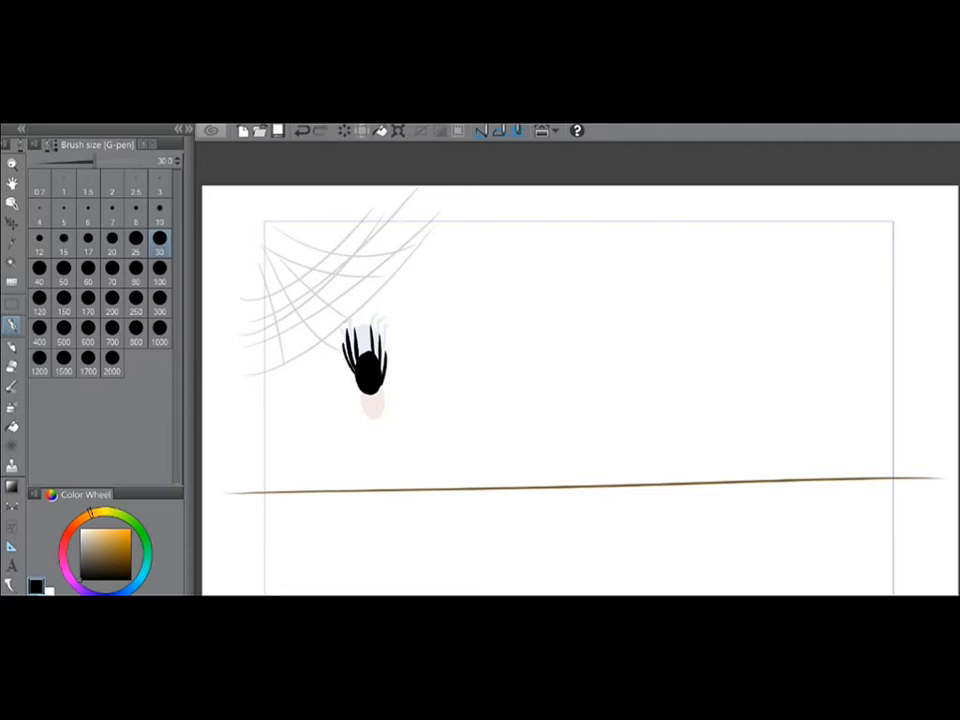
{"action": "key", "text": "ctrl+z"}
- Draw trailing legs above the narrow, slightly tilted body on the frame midway between web and ground
{"action": "key", "text": "period"}
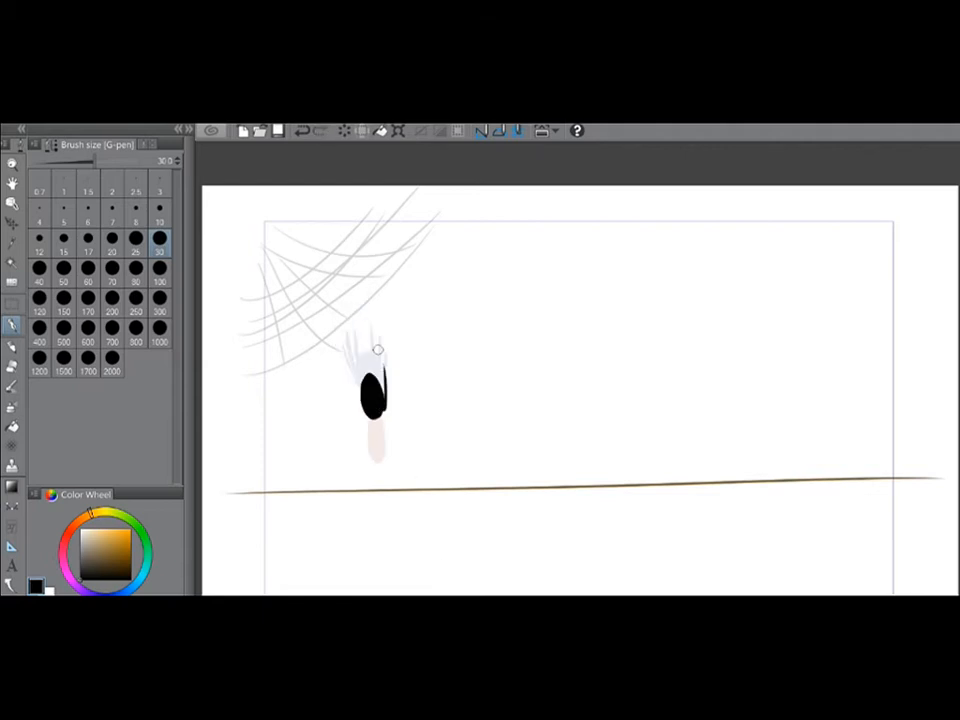
{"action": "mouse_move", "coordinate": [378, 345]}
{"action": "left_mouse_down"}
{"action": "mouse_move", "coordinate": [375, 381]}
{"action": "mouse_move", "coordinate": [373, 331]}
{"action": "left_mouse_up"}
{"action": "left_click_drag", "start_coordinate": [369, 385], "coordinate": [356, 345]}
{"action": "mouse_move", "coordinate": [364, 398]}
{"action": "left_mouse_down"}
{"action": "mouse_move", "coordinate": [351, 349]}
{"action": "mouse_move", "coordinate": [350, 367]}
{"action": "left_mouse_up"}
- Draw long trailing legs above the vertically stretched body on the last frame before it reaches the ground
{"action": "key", "text": "period"}
{"action": "mouse_move", "coordinate": [385, 455]}
{"action": "left_mouse_down"}
{"action": "mouse_move", "coordinate": [388, 414]}
{"action": "mouse_move", "coordinate": [373, 374]}
{"action": "left_mouse_up"}
{"action": "key", "text": "ctrl+z"}
{"action": "key", "text": "x"}
{"action": "key", "text": "x"}
{"action": "key", "text": "ctrl+z"}
{"action": "left_click_drag", "start_coordinate": [377, 427], "coordinate": [365, 377]}
{"action": "mouse_move", "coordinate": [373, 449]}
{"action": "left_mouse_down"}
{"action": "mouse_move", "coordinate": [357, 379]}
{"action": "mouse_move", "coordinate": [365, 412]}
{"action": "left_mouse_up"}
{"action": "key", "text": "ctrl+z"}
- Draw legs pointing upward from the body on the frame where it first touches the ground line
{"action": "key", "text": "period"}
{"action": "left_click_drag", "start_coordinate": [386, 468], "coordinate": [388, 429]}
{"action": "key", "text": "ctrl+z"}
{"action": "mouse_move", "coordinate": [382, 466]}
{"action": "left_mouse_down"}
{"action": "mouse_move", "coordinate": [377, 426]}
{"action": "mouse_move", "coordinate": [359, 426]}
{"action": "left_mouse_up"}
{"action": "mouse_move", "coordinate": [365, 470]}
{"action": "left_mouse_down"}
{"action": "mouse_move", "coordinate": [342, 440]}
{"action": "mouse_move", "coordinate": [424, 448]}
{"action": "mouse_move", "coordinate": [360, 427]}
{"action": "left_mouse_up"}
{"action": "key", "text": "ctrl+z"}
{"action": "key", "text": "ctrl+z"}
{"action": "key", "text": "ctrl+z"}
{"action": "key", "text": "ctrl+z"}
{"action": "mouse_move", "coordinate": [372, 464]}
{"action": "left_mouse_down"}
{"action": "mouse_move", "coordinate": [352, 433]}
{"action": "mouse_move", "coordinate": [393, 436]}
{"action": "mouse_move", "coordinate": [398, 453]}
{"action": "left_mouse_up"}
{"action": "key", "text": "ctrl+z"}
- Draw bent legs above the flattened body on the squash frame at the ground line
{"action": "key", "text": "period"}
{"action": "key", "text": "ctrl+z"}
{"action": "key", "text": "ctrl+z"}
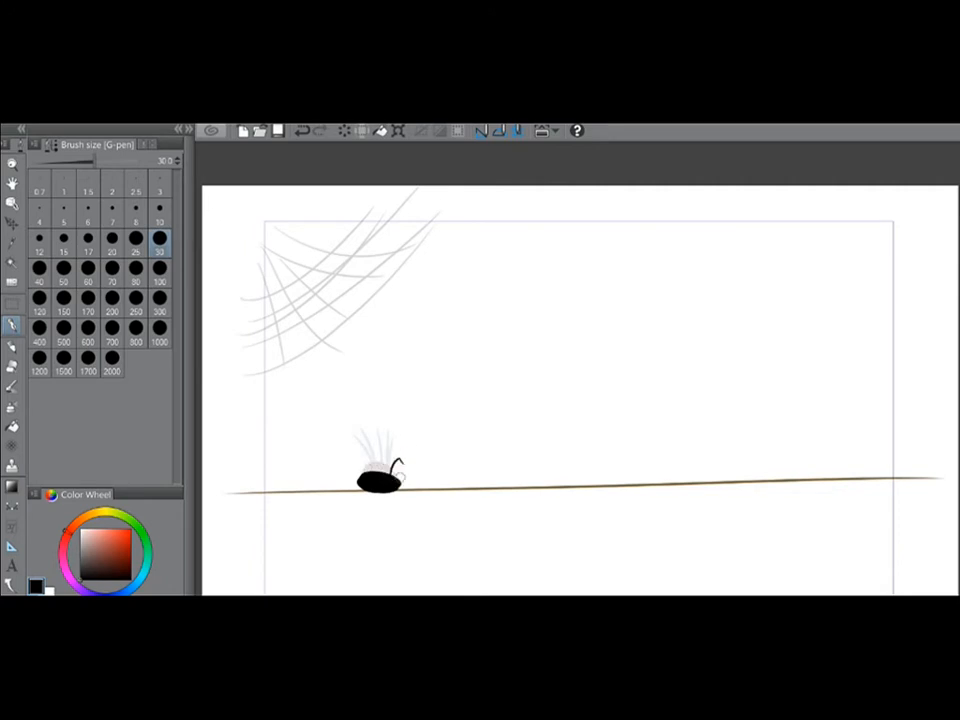
{"action": "mouse_move", "coordinate": [368, 475]}
{"action": "left_mouse_down"}
{"action": "mouse_move", "coordinate": [354, 471]}
{"action": "mouse_move", "coordinate": [396, 455]}
{"action": "left_mouse_up"}
- Draw legs bending down to the ground line at the left of the body on the frame after the squash
{"action": "key", "text": "period"}
{"action": "key", "text": "period"}
{"action": "left_click_drag", "start_coordinate": [354, 486], "coordinate": [364, 471]}
{"action": "key", "text": "ctrl+z"}
{"action": "key", "text": "period"}
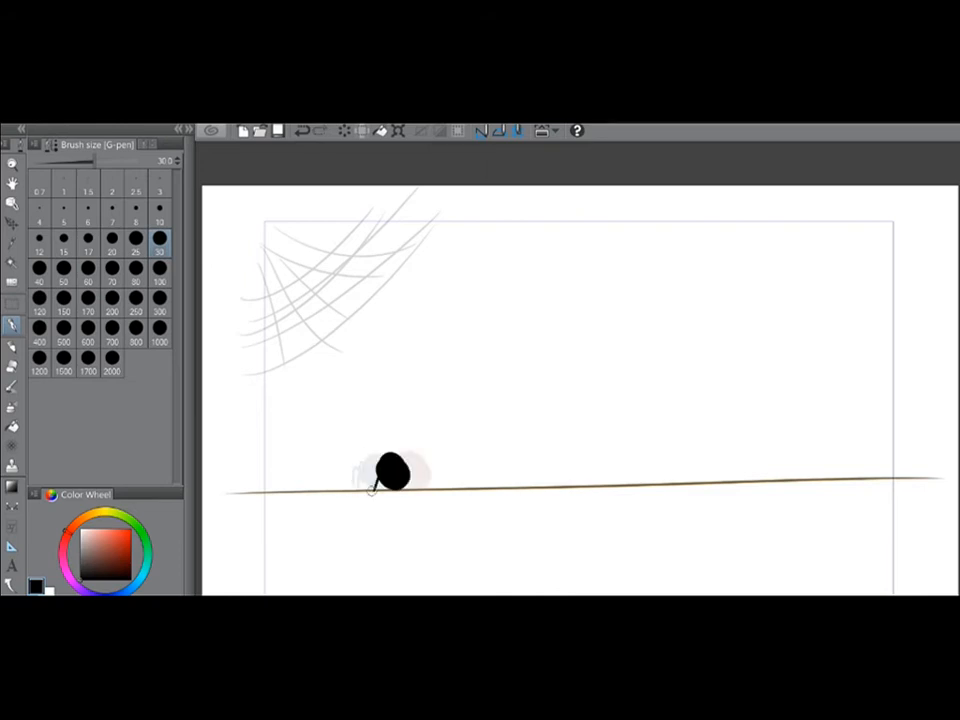
- Redraw the bent legs beside the round body so they reach down to the ground line on the current frame
{"action": "key", "text": "ctrl+z"}
{"action": "left_click_drag", "start_coordinate": [380, 475], "coordinate": [356, 491]}
{"action": "key", "text": "ctrl+z"}
{"action": "key", "text": "ctrl+z"}
{"action": "mouse_move", "coordinate": [407, 467]}
{"action": "left_mouse_down"}
{"action": "mouse_move", "coordinate": [427, 490]}
{"action": "mouse_move", "coordinate": [384, 490]}
{"action": "left_mouse_up"}
- Draw bent legs on both sides of the body on the next ground frame, ending on the ground line
{"action": "key", "text": "period"}
{"action": "key", "text": "ctrl+z"}
{"action": "mouse_move", "coordinate": [396, 470]}
{"action": "left_mouse_down"}
{"action": "mouse_move", "coordinate": [382, 489]}
{"action": "mouse_move", "coordinate": [443, 482]}
{"action": "left_mouse_up"}
{"action": "key", "text": "ctrl+z"}
{"action": "key", "text": "ctrl+z"}
{"action": "key", "text": "comma"}
{"action": "key", "text": "period"}
{"action": "key", "text": "ctrl+z"}
{"action": "key", "text": "ctrl+z"}
{"action": "mouse_move", "coordinate": [429, 474]}
{"action": "left_mouse_down"}
{"action": "mouse_move", "coordinate": [454, 486]}
{"action": "mouse_move", "coordinate": [402, 488]}
{"action": "mouse_move", "coordinate": [473, 491]}
{"action": "mouse_move", "coordinate": [458, 480]}
{"action": "mouse_move", "coordinate": [455, 489]}
{"action": "left_mouse_up"}
- Draw legs on the following frame of the walk and flip between neighbouring frames to compare the leg positions
{"action": "key", "text": "period"}
{"action": "key", "text": "ctrl+z"}
{"action": "key", "text": "comma"}
{"action": "key", "text": "period"}
{"action": "key", "text": "comma"}
{"action": "key", "text": "period"}
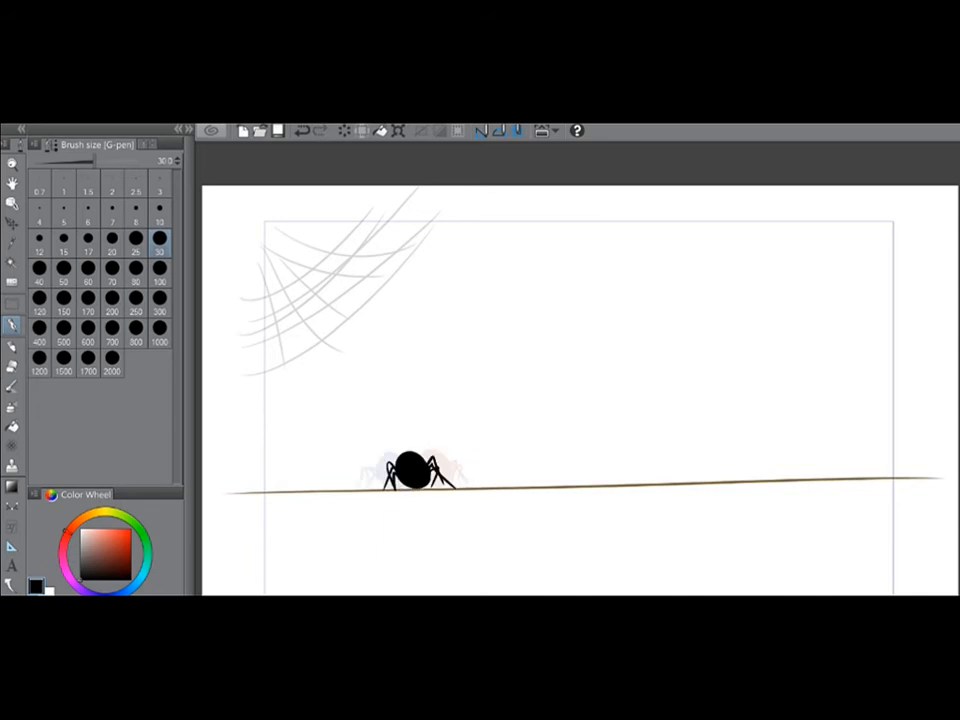
{"action": "key", "text": "period"}
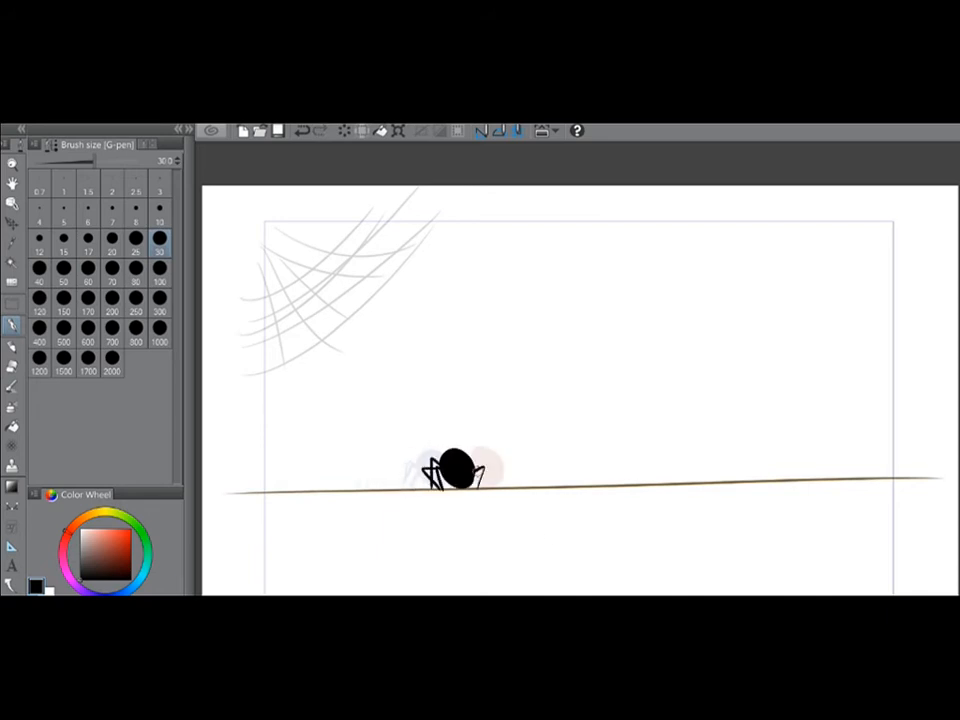
- Redraw the bent front leg at the right of the tilted body and compare it with the previous frame
{"action": "key", "text": "ctrl+z"}
{"action": "left_click_drag", "start_coordinate": [479, 459], "coordinate": [479, 486]}
{"action": "key", "text": "comma"}
{"action": "key", "text": "period"}
{"action": "key", "text": "comma"}
{"action": "key", "text": "period"}
{"action": "key", "text": "comma"}
- Redraw the rear leg reaching further back at the left and add more front legs on the same frame
{"action": "key", "text": "ctrl+z"}
{"action": "left_click_drag", "start_coordinate": [435, 465], "coordinate": [419, 489]}
{"action": "left_click_drag", "start_coordinate": [475, 463], "coordinate": [485, 488]}
{"action": "left_click_drag", "start_coordinate": [478, 463], "coordinate": [498, 482]}
{"action": "key", "text": "ctrl+z"}
{"action": "key", "text": "comma"}
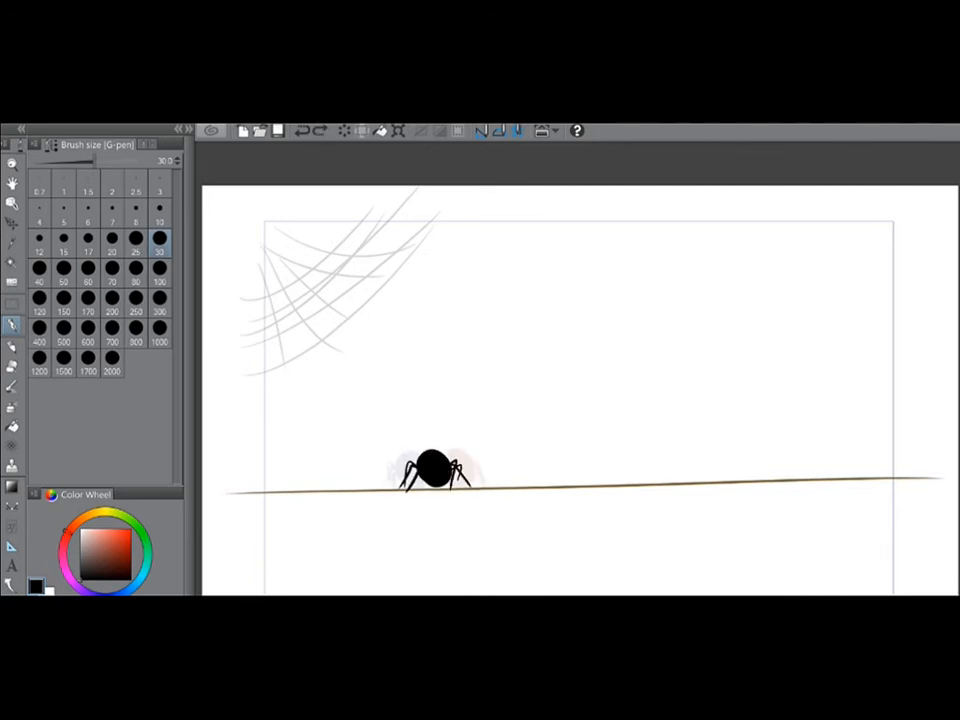
{"action": "key", "text": "period"}
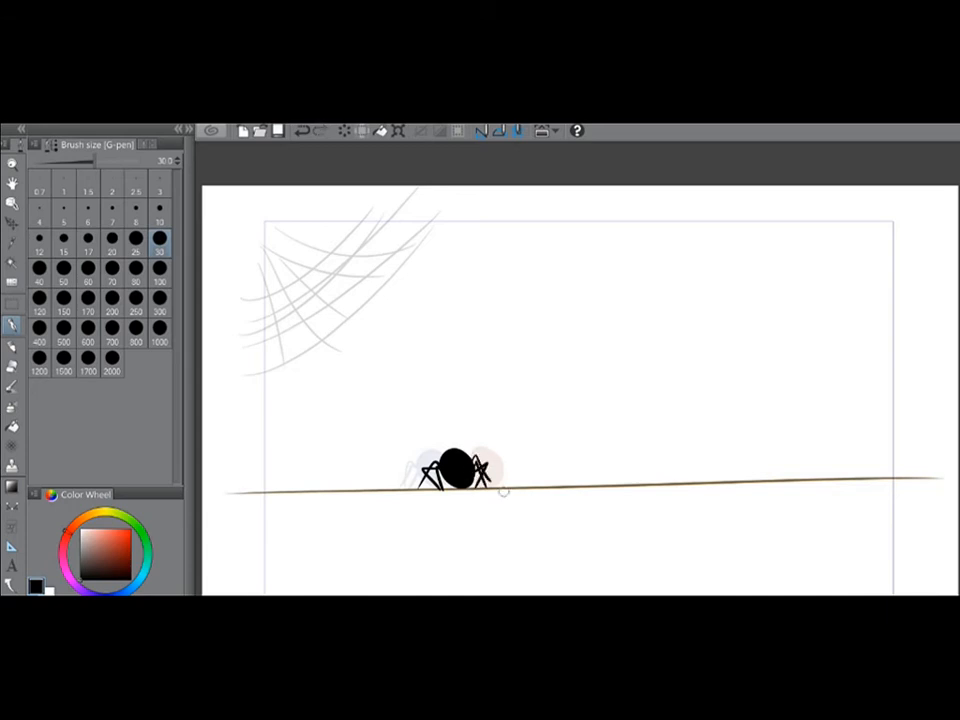
- Draw two bent rear legs and a front leg on the next frame of the spider moving right
{"action": "key", "text": "period"}
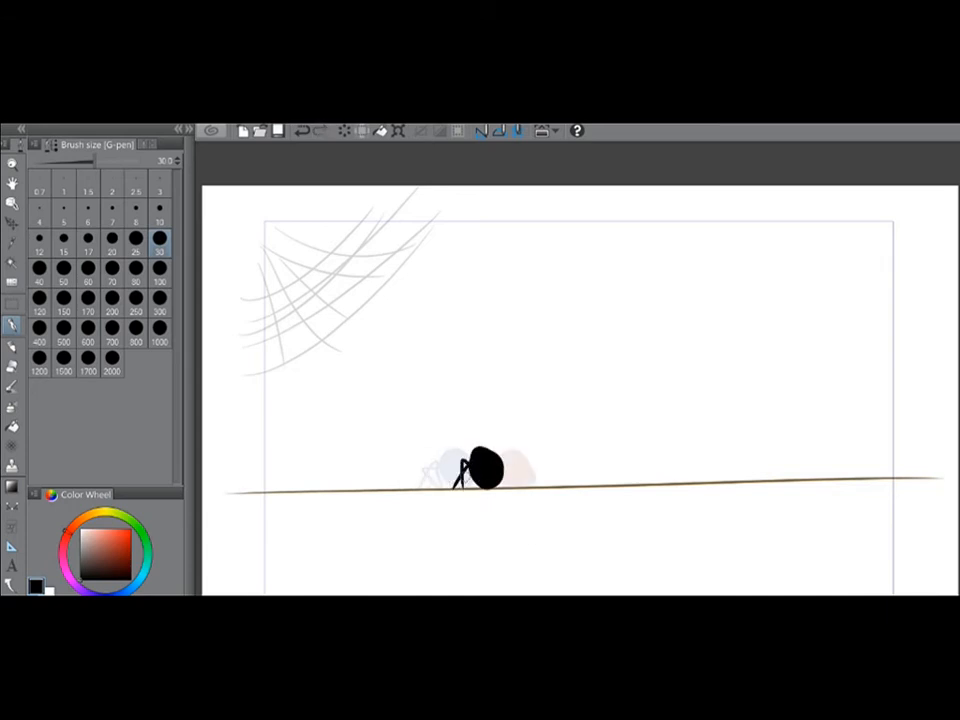
{"action": "key", "text": "ctrl+z"}
{"action": "key", "text": "period"}
{"action": "left_click_drag", "start_coordinate": [499, 462], "coordinate": [512, 486]}
- Compare the next legless frame with the previous one and draw its front legs down to the ground line
{"action": "key", "text": "period"}
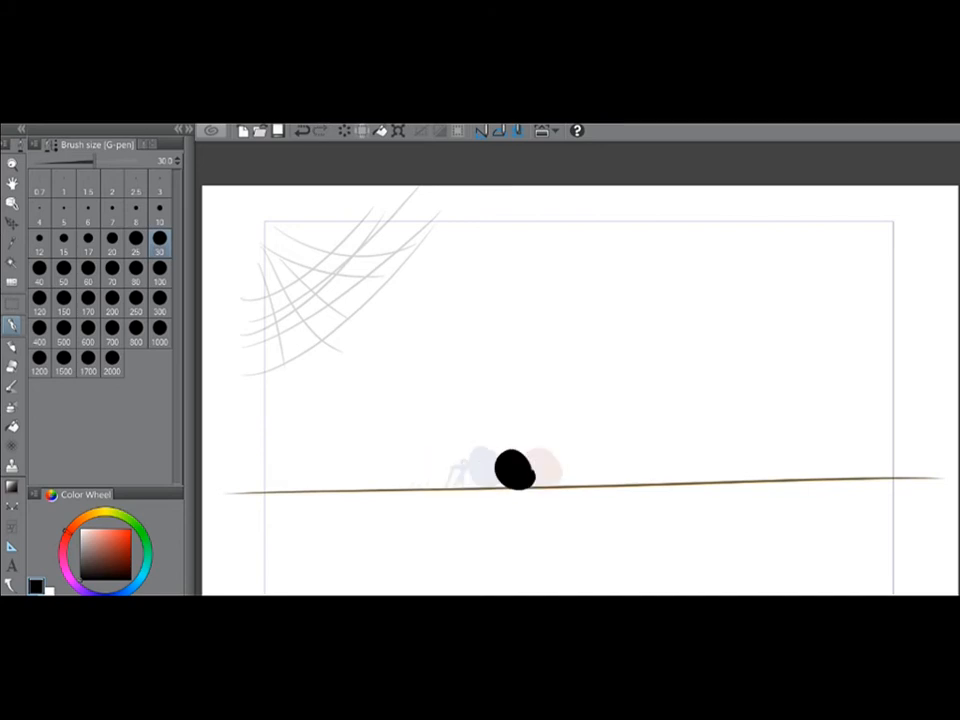
{"action": "key", "text": "comma"}
{"action": "key", "text": "period"}
{"action": "key", "text": "comma"}
{"action": "key", "text": "period"}
{"action": "mouse_move", "coordinate": [532, 474]}
{"action": "left_mouse_down"}
{"action": "mouse_move", "coordinate": [541, 466]}
{"action": "mouse_move", "coordinate": [546, 490]}
{"action": "left_mouse_up"}
{"action": "left_click_drag", "start_coordinate": [531, 467], "coordinate": [558, 484]}
{"action": "key", "text": "ctrl+z"}
- Draw the rear legs at the left of the body on the same frame, undoing the misplaced strokes
{"action": "mouse_move", "coordinate": [530, 468]}
{"action": "left_mouse_down"}
{"action": "mouse_move", "coordinate": [543, 487]}
{"action": "mouse_move", "coordinate": [557, 485]}
{"action": "mouse_move", "coordinate": [541, 490]}
{"action": "mouse_move", "coordinate": [476, 457]}
{"action": "left_mouse_up"}
{"action": "key", "text": "ctrl+z"}
{"action": "key", "text": "ctrl+z"}
{"action": "key", "text": "ctrl+z"}
{"action": "left_click_drag", "start_coordinate": [493, 464], "coordinate": [472, 480]}
- Draw bent front legs at the right of the body on the second-to-last frame, after comparing it with the previous frame
{"action": "key", "text": "Right"}
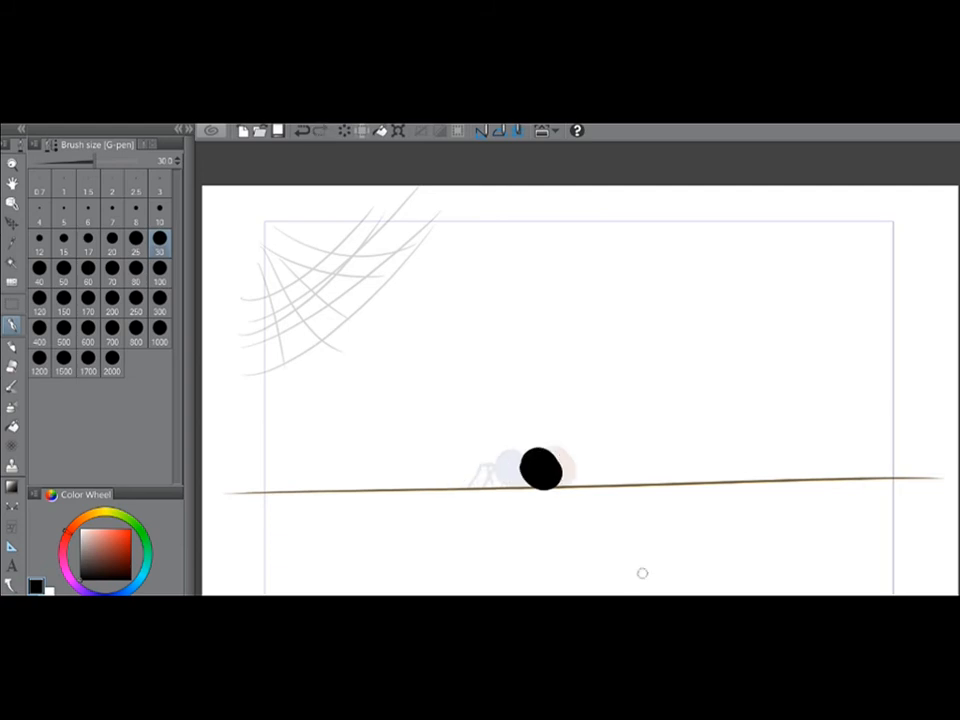
{"action": "key", "text": "Left"}
{"action": "key", "text": "Right"}
{"action": "mouse_move", "coordinate": [560, 467]}
{"action": "left_mouse_down"}
{"action": "mouse_move", "coordinate": [584, 484]}
{"action": "mouse_move", "coordinate": [567, 482]}
{"action": "left_mouse_up"}
{"action": "key", "text": "ctrl+z"}
{"action": "key", "text": "ctrl+z"}
- Draw the rear legs bending down to the ground line at the left of the body on the second-to-last frame
{"action": "mouse_move", "coordinate": [558, 469]}
{"action": "left_mouse_down"}
{"action": "mouse_move", "coordinate": [578, 482]}
{"action": "mouse_move", "coordinate": [568, 499]}
{"action": "mouse_move", "coordinate": [568, 476]}
{"action": "mouse_move", "coordinate": [502, 490]}
{"action": "left_mouse_up"}
{"action": "key", "text": "ctrl+z"}
{"action": "key", "text": "ctrl+z"}
{"action": "key", "text": "ctrl+z"}
{"action": "key", "text": "ctrl+z"}
{"action": "mouse_move", "coordinate": [521, 465]}
{"action": "left_mouse_down"}
{"action": "mouse_move", "coordinate": [507, 473]}
{"action": "mouse_move", "coordinate": [507, 487]}
{"action": "mouse_move", "coordinate": [517, 486]}
{"action": "left_mouse_up"}
{"action": "key", "text": "ctrl+z"}
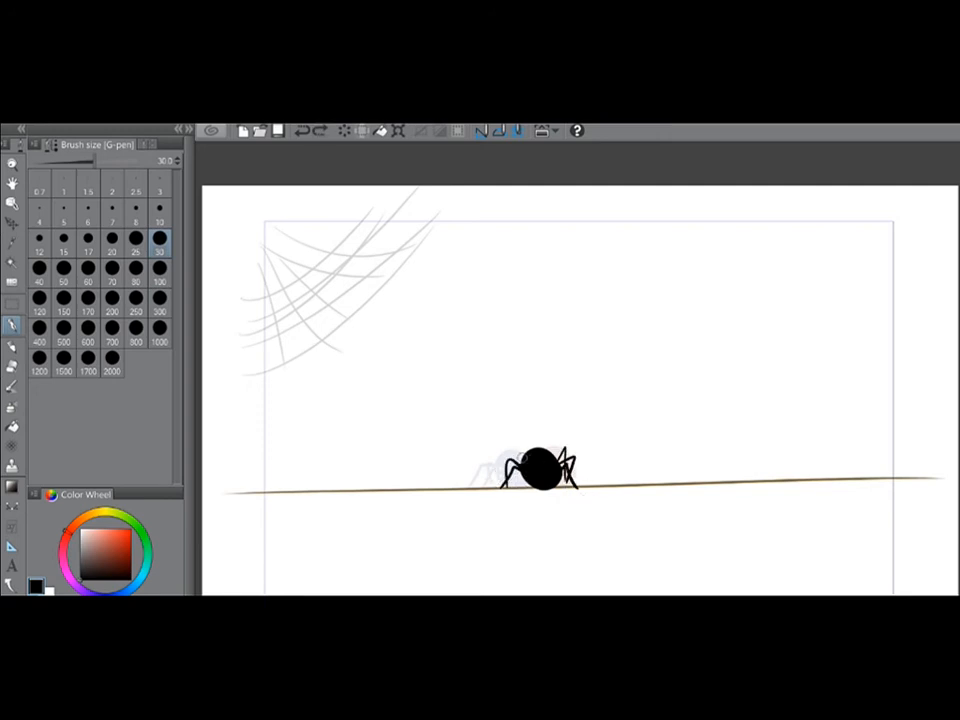
- Draw legs on both sides of the body on the last frame, where the spider stops on the ground line
{"action": "key", "text": "Right"}
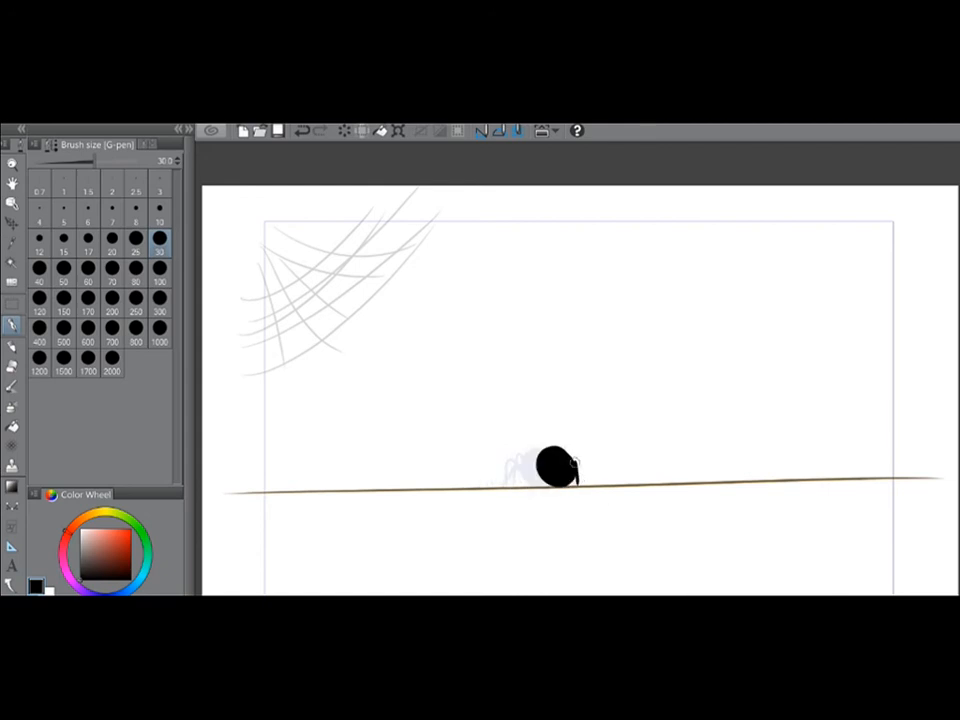
{"action": "mouse_move", "coordinate": [573, 463]}
{"action": "left_mouse_down"}
{"action": "mouse_move", "coordinate": [583, 457]}
{"action": "mouse_move", "coordinate": [580, 483]}
{"action": "left_mouse_up"}
{"action": "key", "text": "ctrl+z"}
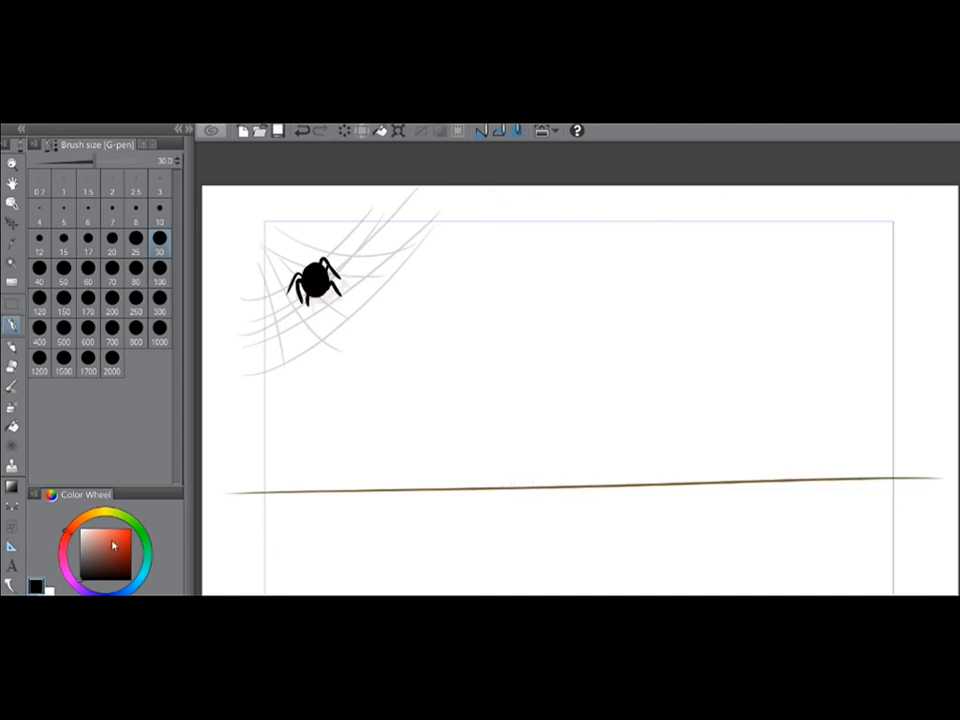
- Paint two yellow oval eyes on the spider's body, and set the drawing colour back to black
{"action": "left_click", "coordinate": [105, 513]}
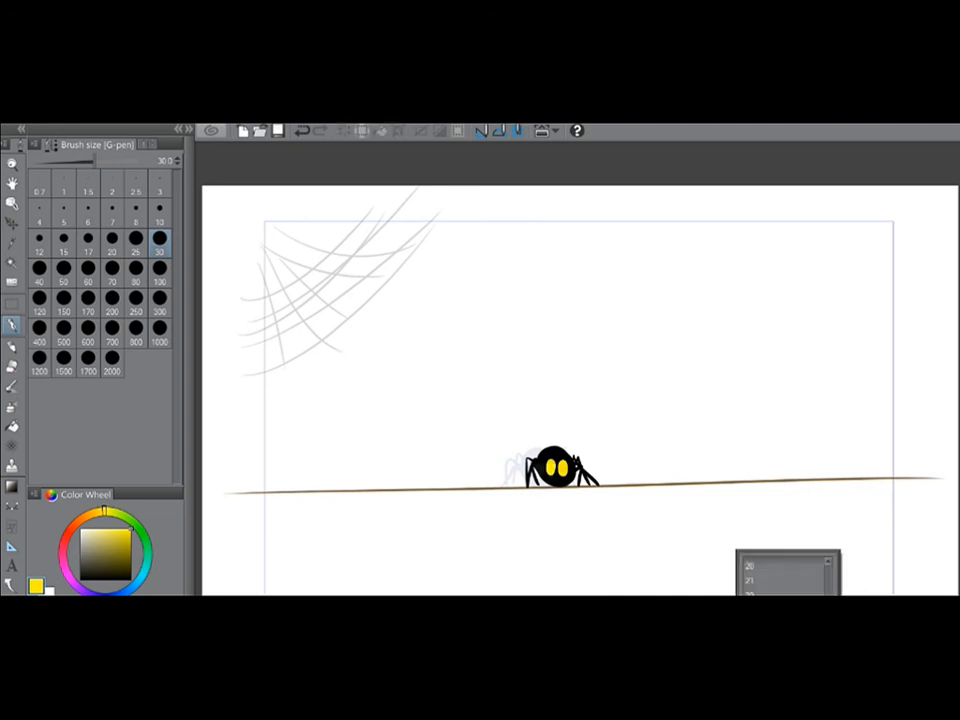
{"action": "left_click", "coordinate": [88, 582]}
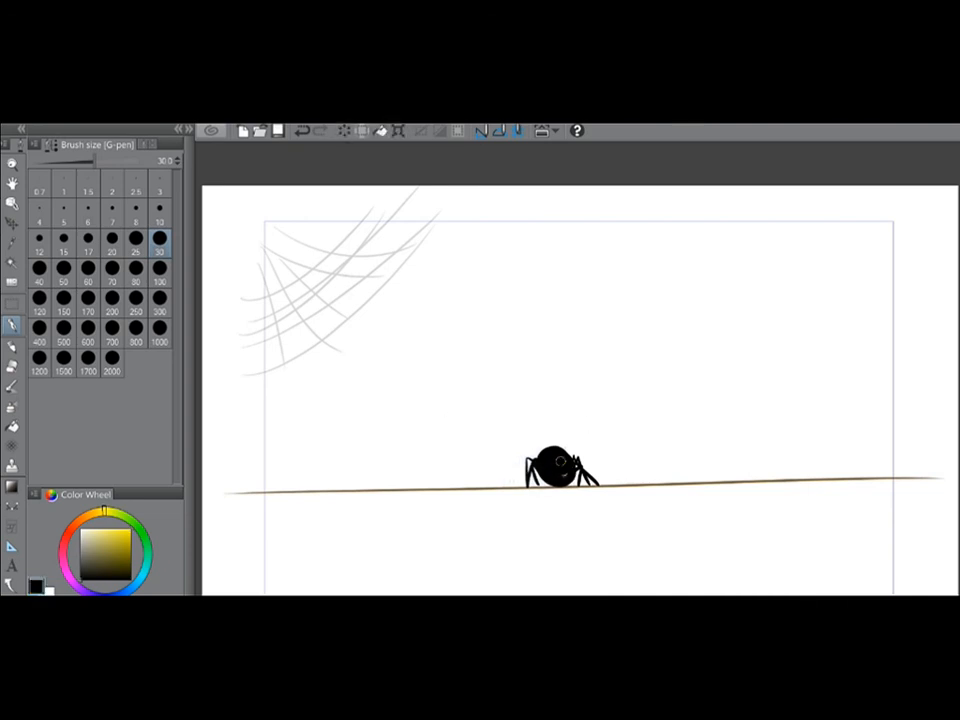